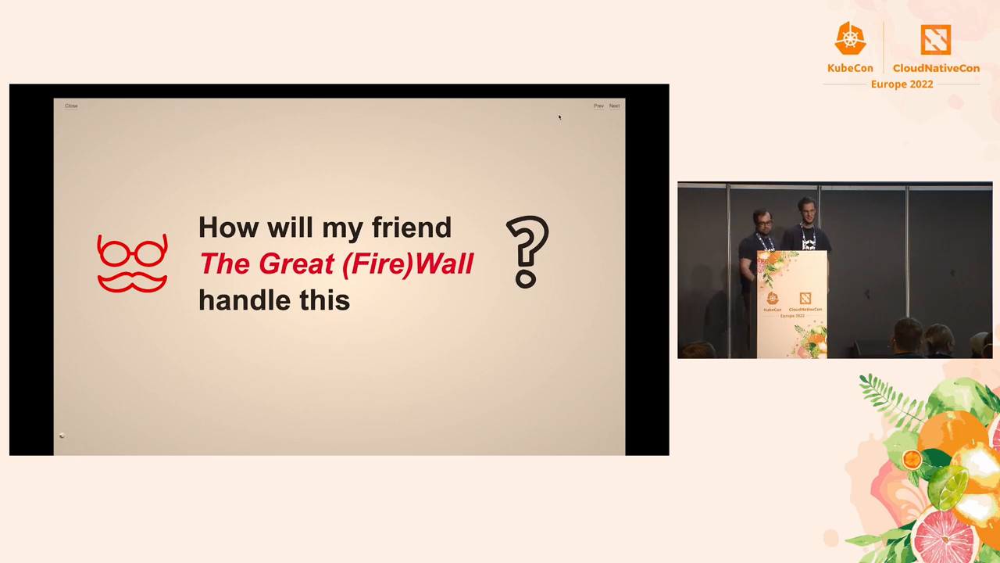
Advance from the Great Firewall question to the object-group-based scalable firewall ruleset slide
key("Right")
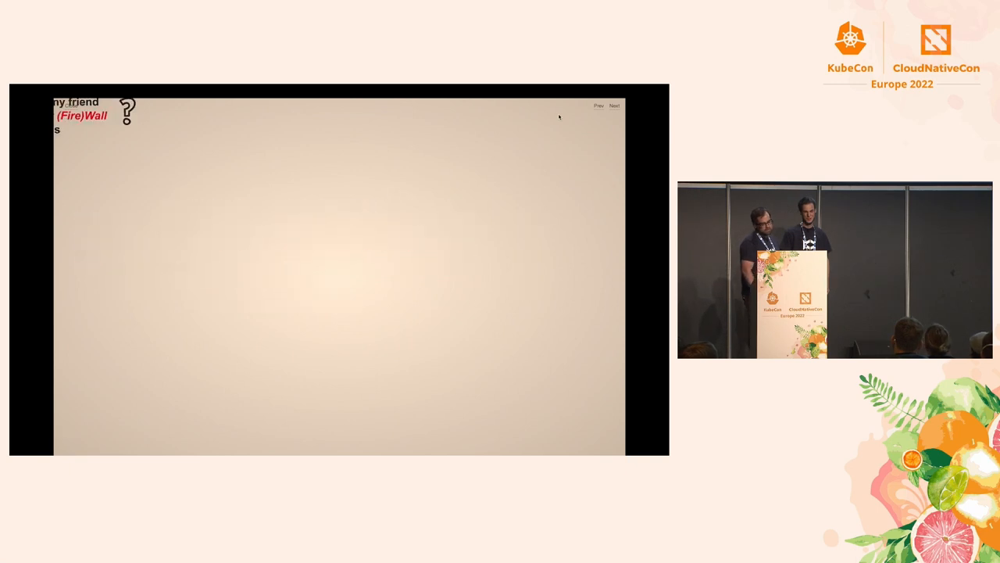
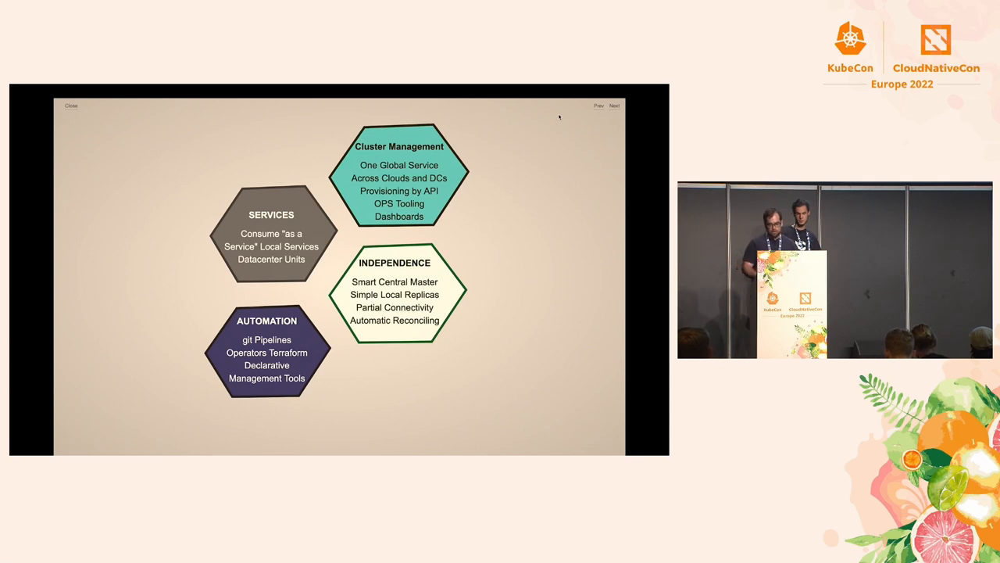
Advance to the four-hexagon slide: Services, Automation, Cluster Management, Independence
key("Right")
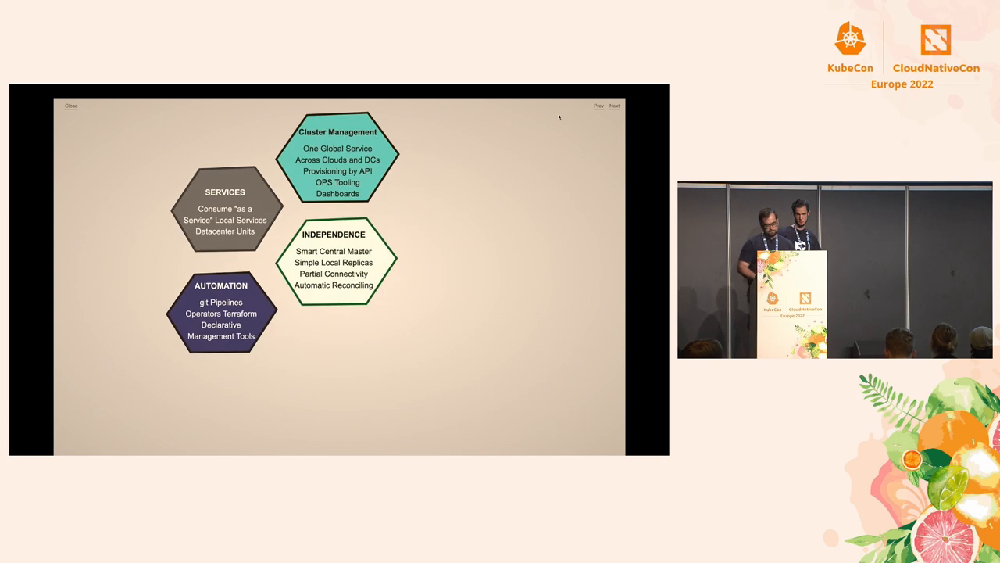